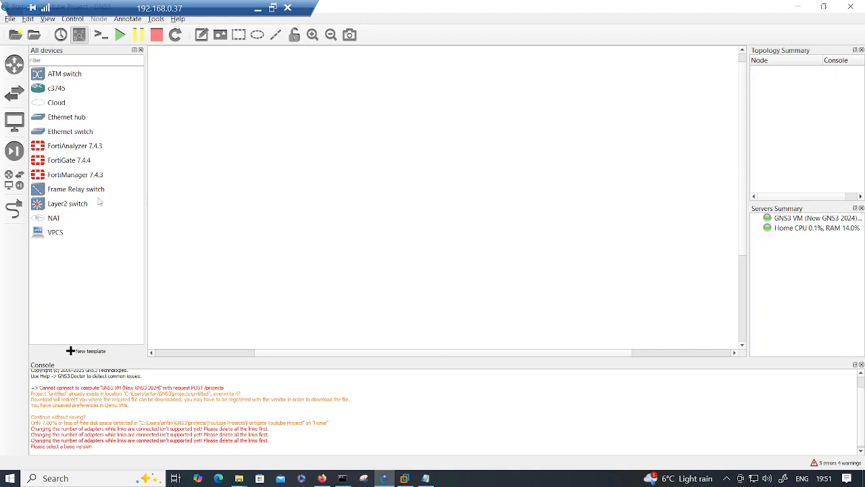
- Start a new template from the server appliances, filtering 'forti' to install FortiGate (custom)
left_click(88, 351)
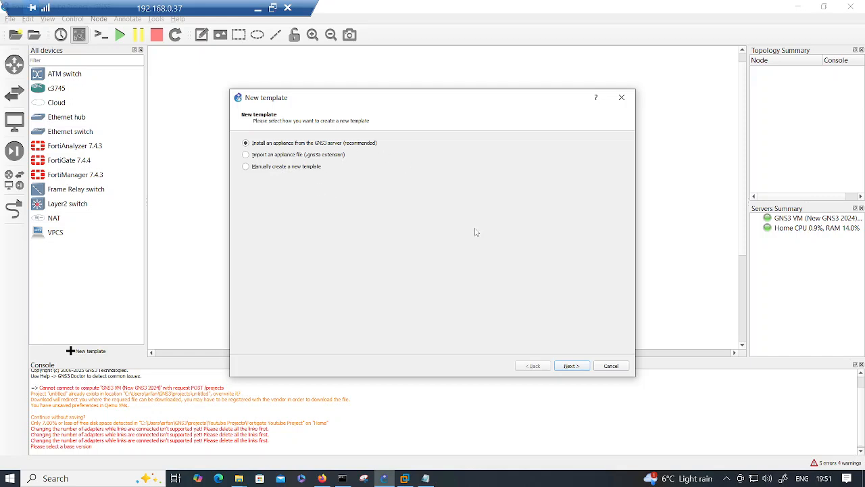
left_click(572, 366)
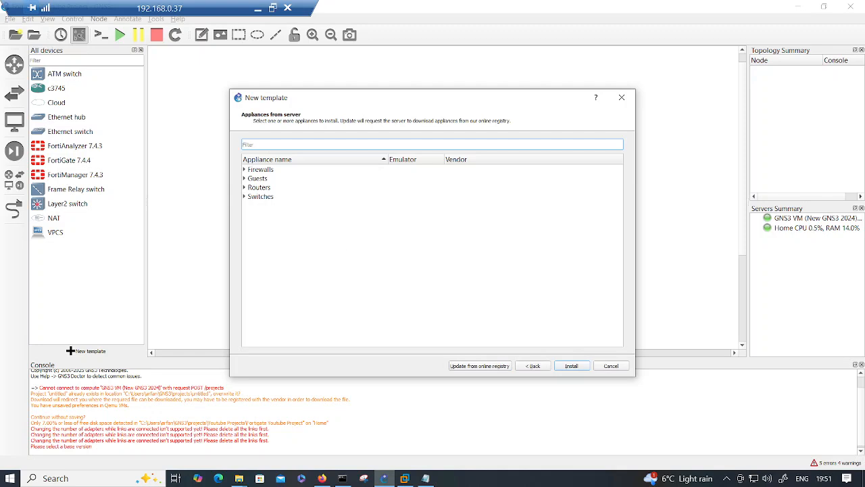
type("forti")
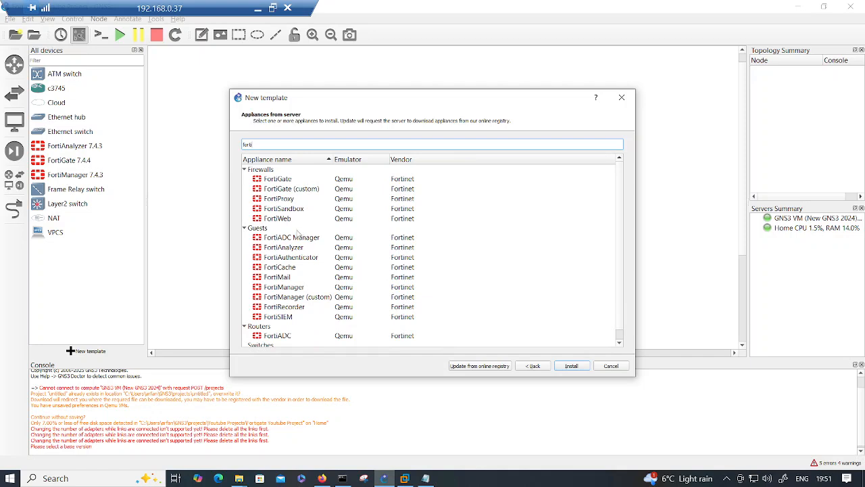
left_click(298, 190)
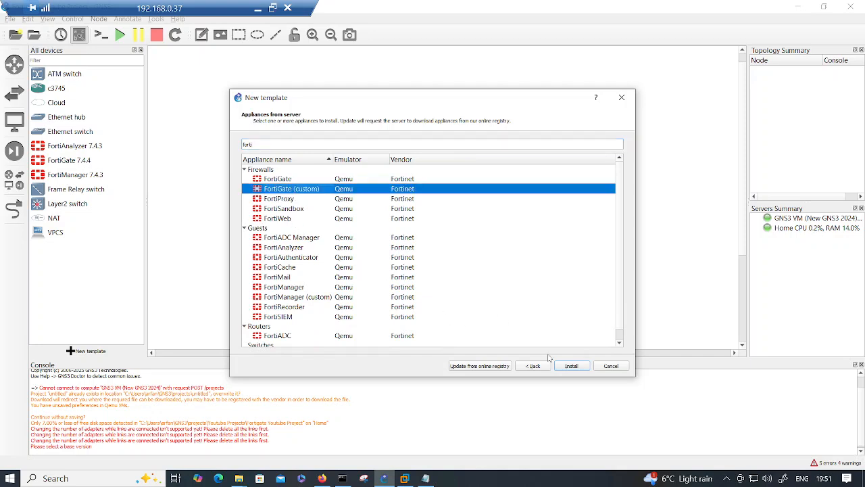
left_click(571, 367)
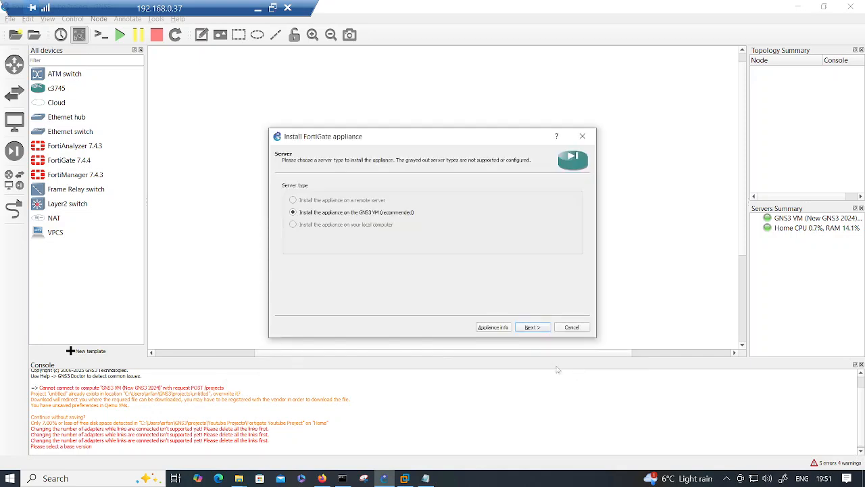
- Keep the GNS3 VM as server and advance to the FortiGate required-files list, then return to FortiCloud
left_click(528, 329)
left_click(530, 328)
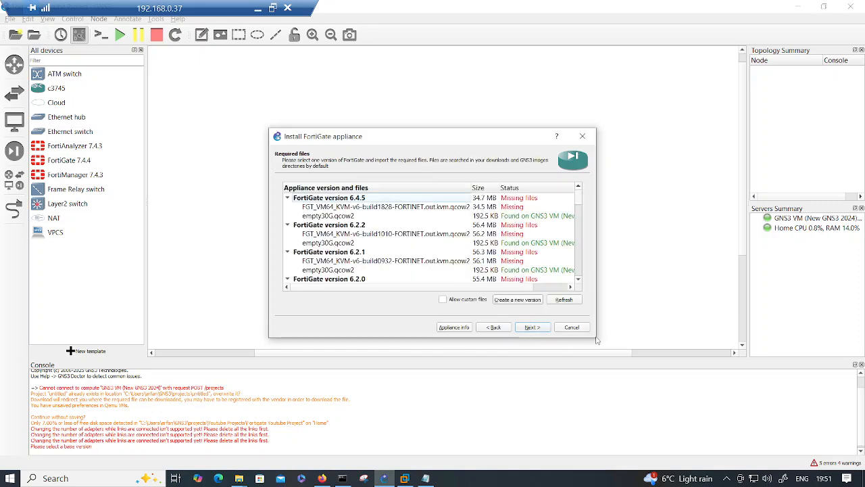
left_click_drag(596, 341, 637, 408)
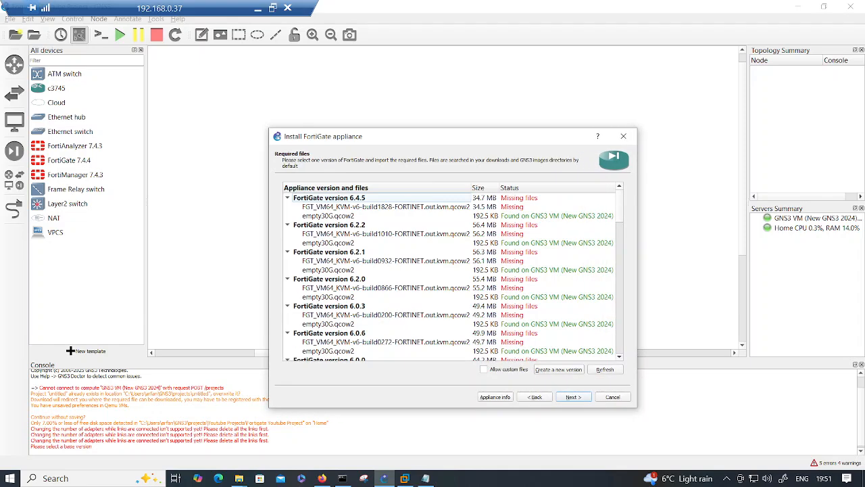
left_click(322, 478)
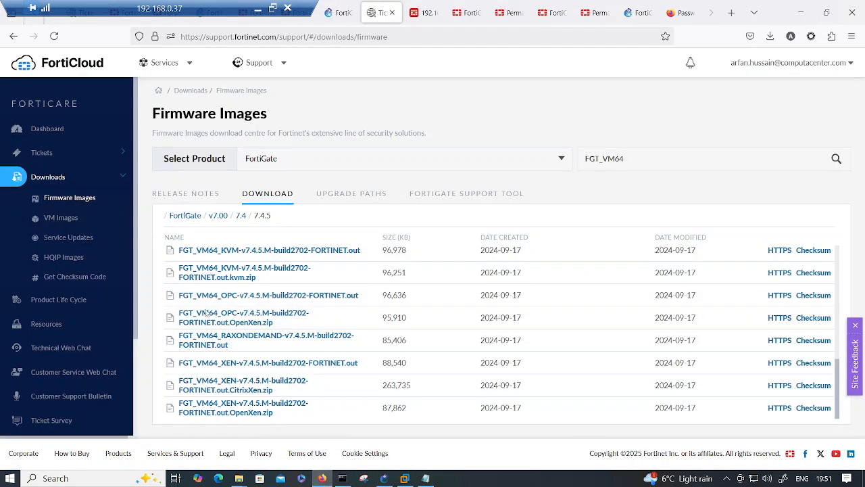
- Download the FortiGate 7.4.5 FGT_VM64_KVM kvm.zip image over HTTPS and return to the GNS3 version list
mouse_move(284, 218)
left_mouse_down()
mouse_move(164, 217)
mouse_move(292, 218)
left_mouse_up()
left_click(286, 65)
left_click(778, 273)
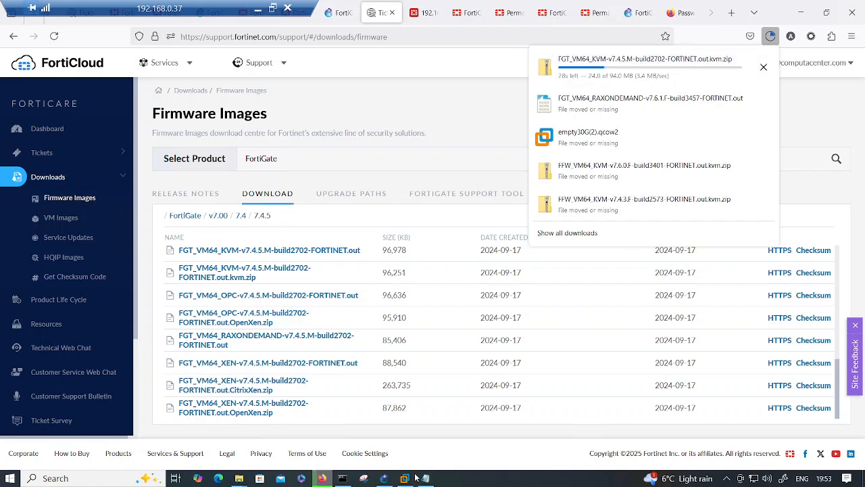
left_click(384, 478)
scroll(447, 287, "down", 10)
scroll(449, 287, "down", 10)
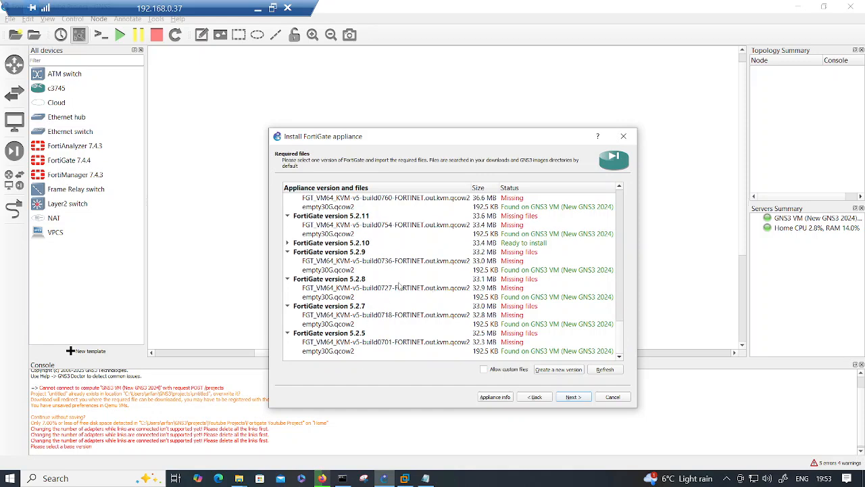
- Create a new FortiGate version entry named 7.4.5
scroll(401, 286, "up", 4)
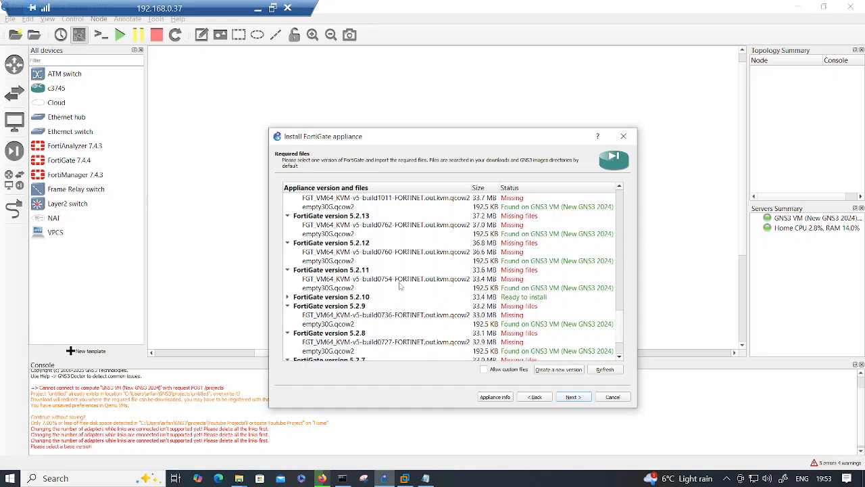
left_click(558, 369)
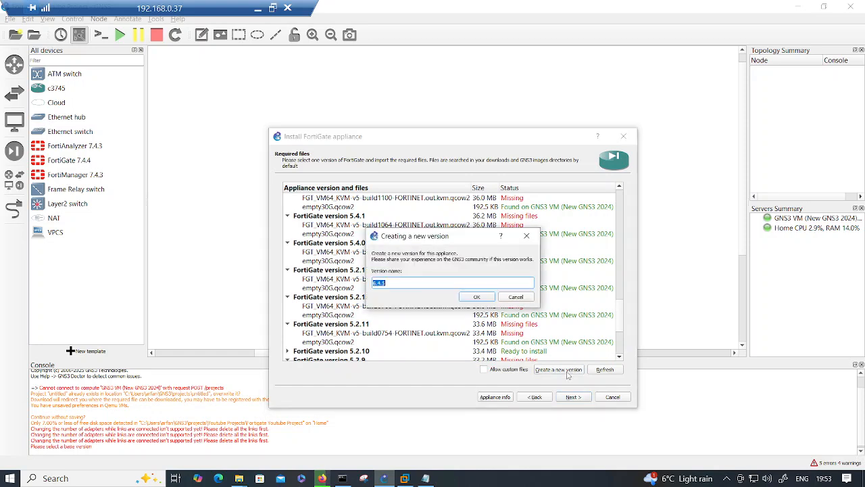
type("7.4.5")
left_click(475, 298)
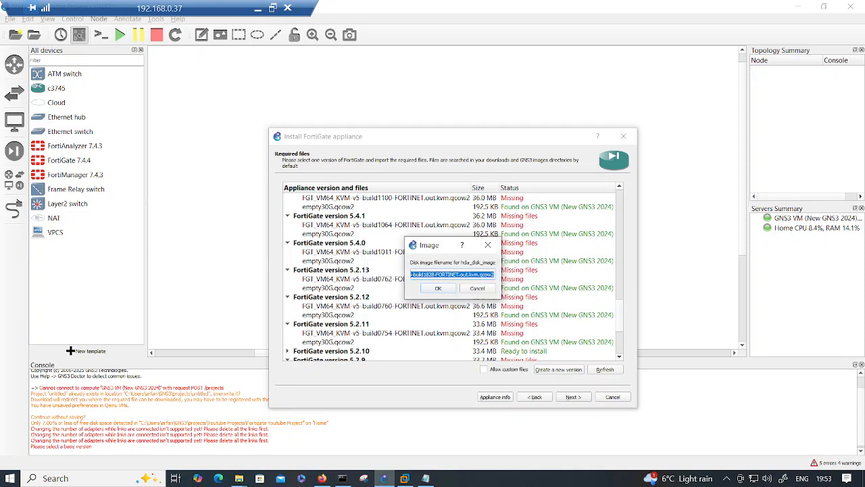
- Set the hda image filename to build2702 and accept empty30G.qcow2 as the second disk
key("End")
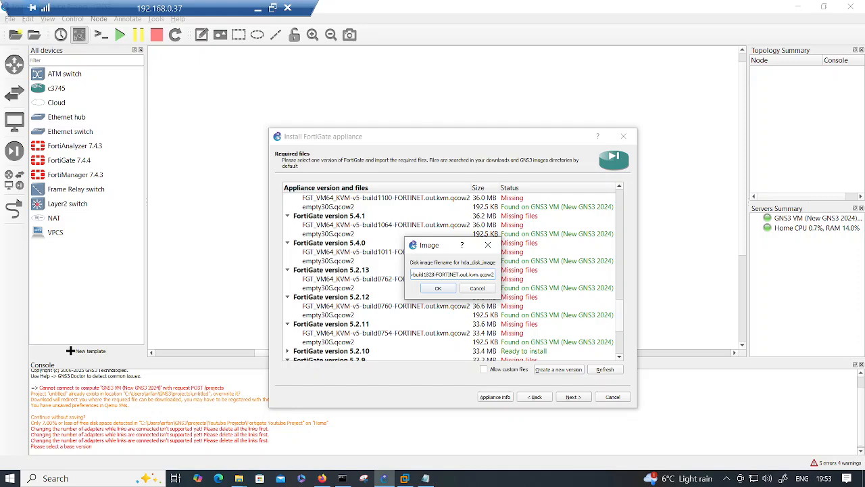
left_click(322, 478)
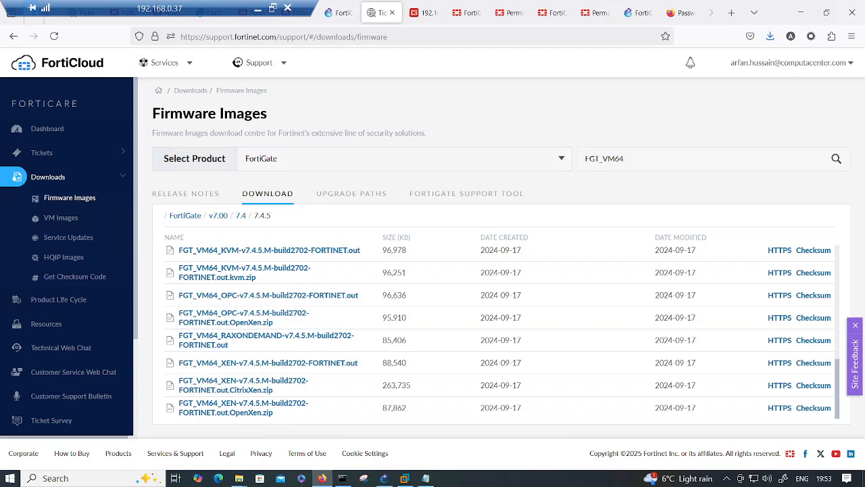
left_click(384, 478)
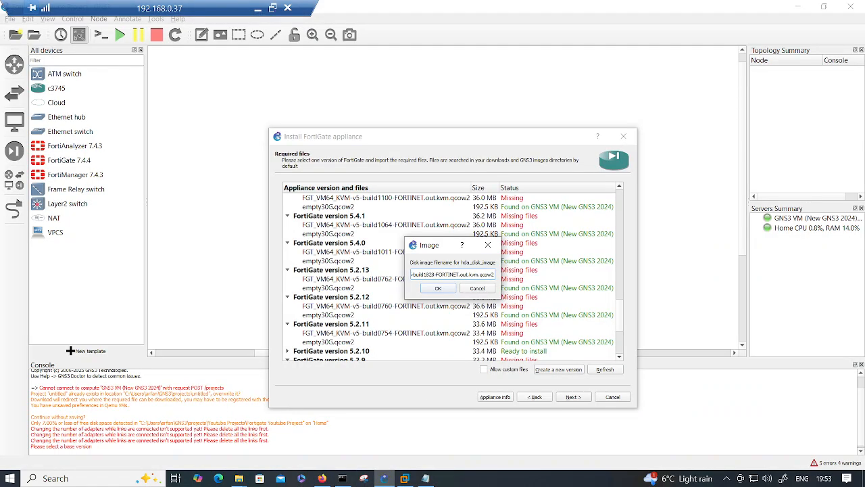
key("BackSpace")
key("BackSpace")
key("BackSpace")
key("BackSpace")
key("BackSpace")
type("270")
left_click(439, 289)
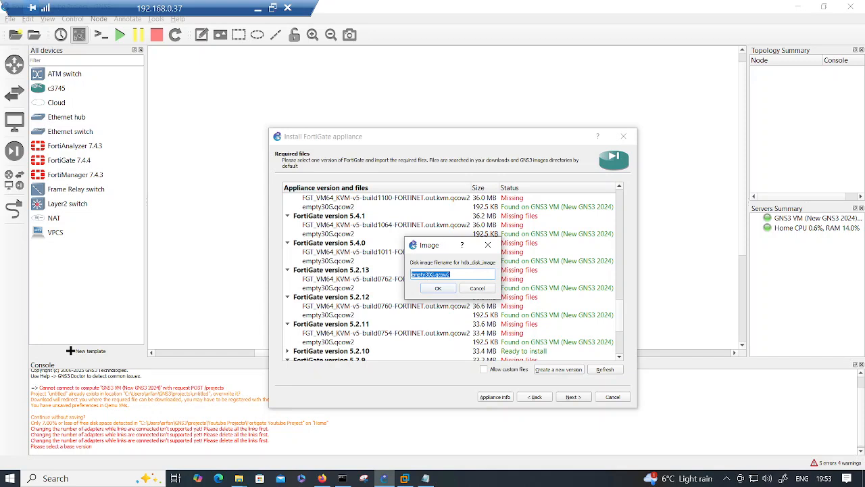
left_click(438, 289)
scroll(438, 303, "down", 3)
scroll(438, 303, "down", 1)
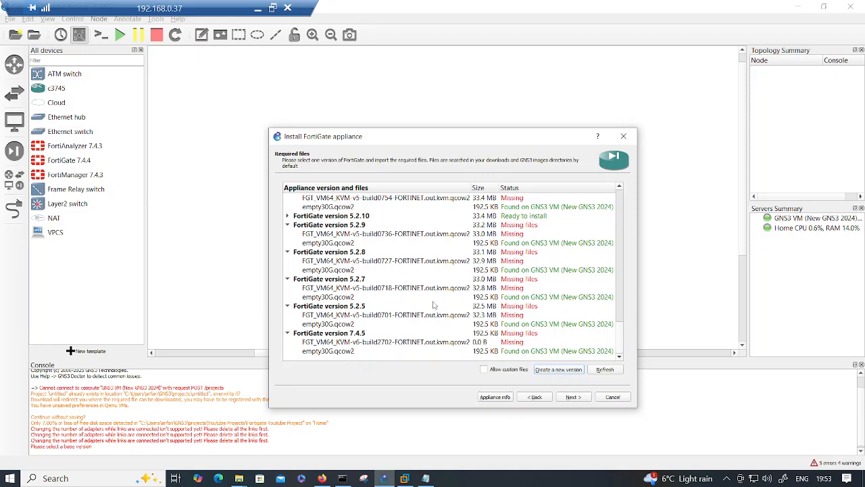
left_click(330, 353)
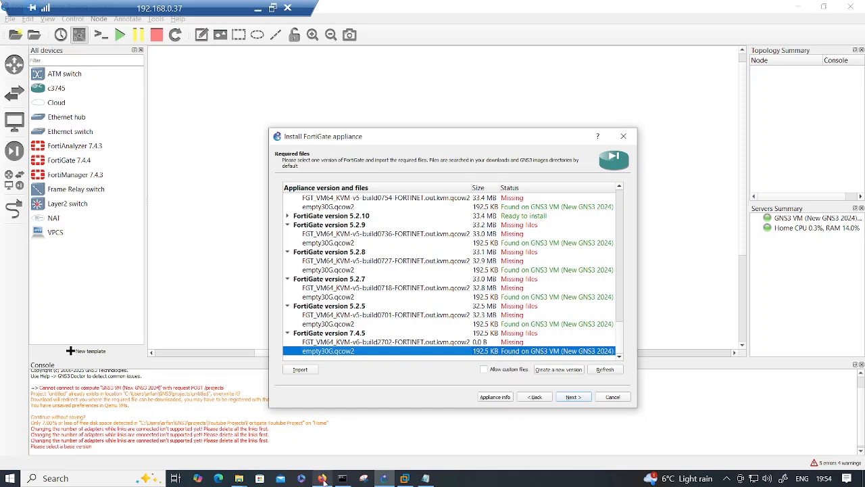
- Review the supported versions and files on the GNS3 Marketplace FortiGate page, including empty30G.qcow2
left_click(328, 447)
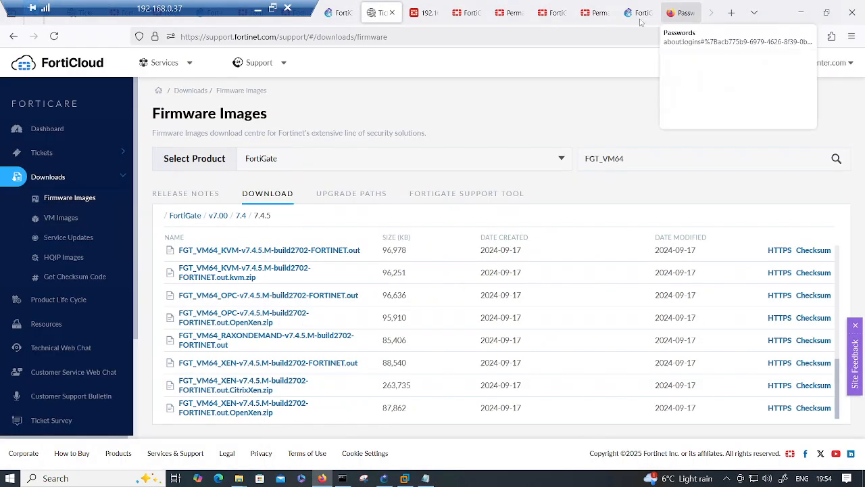
left_click(639, 13)
scroll(512, 222, "up", 10)
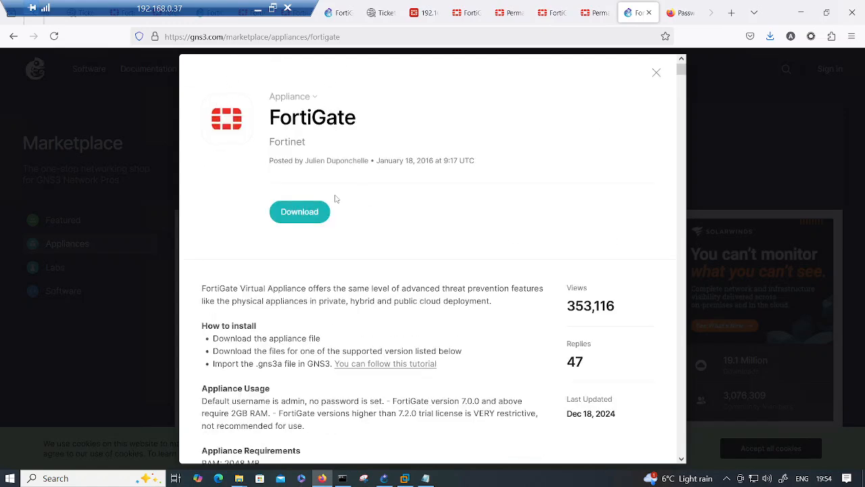
scroll(512, 236, "down", 10)
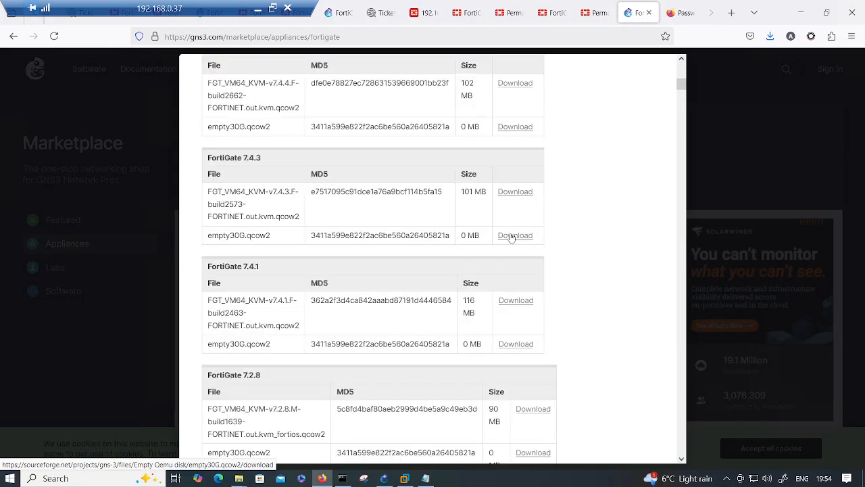
scroll(512, 235, "down", 5)
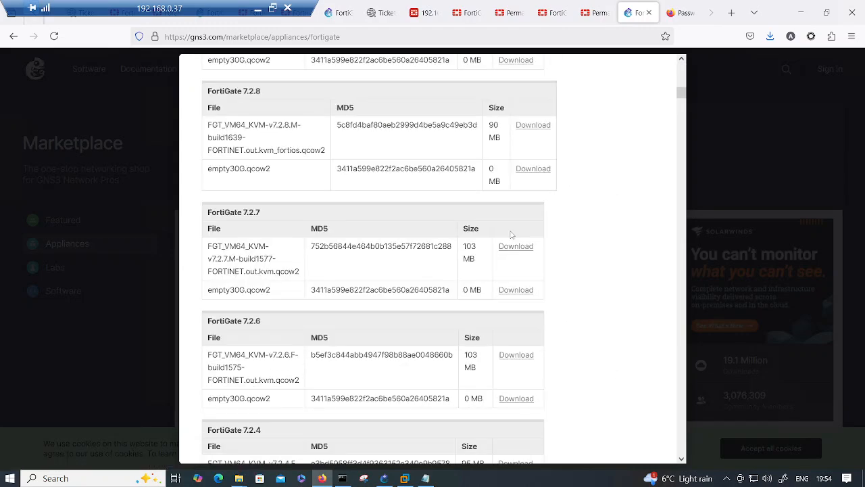
scroll(512, 236, "down", 3)
scroll(511, 236, "down", 2)
scroll(512, 236, "up", 6)
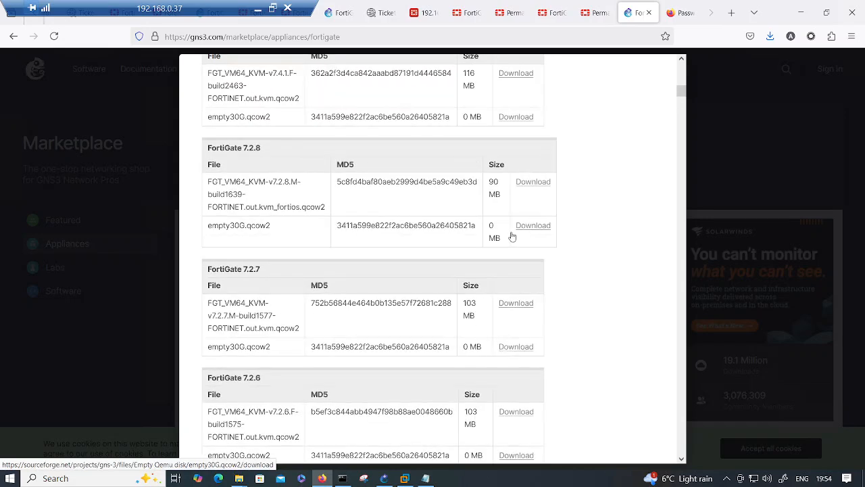
scroll(512, 236, "up", 8)
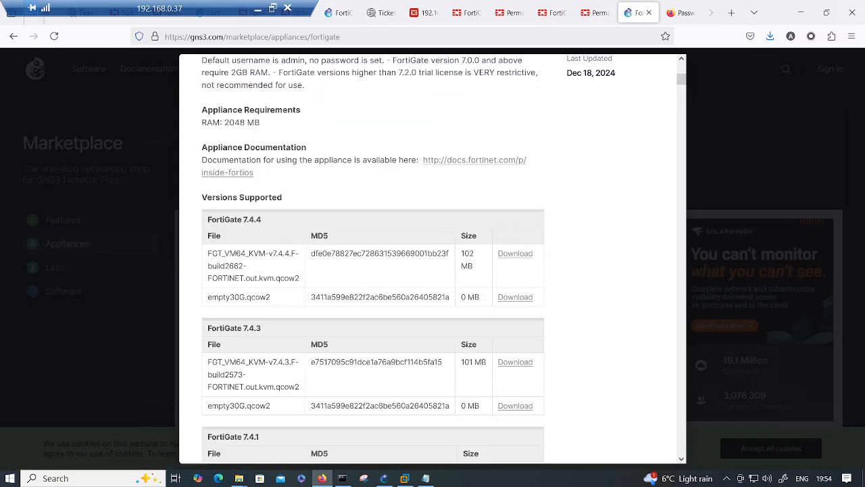
left_click_drag(512, 271, 541, 302)
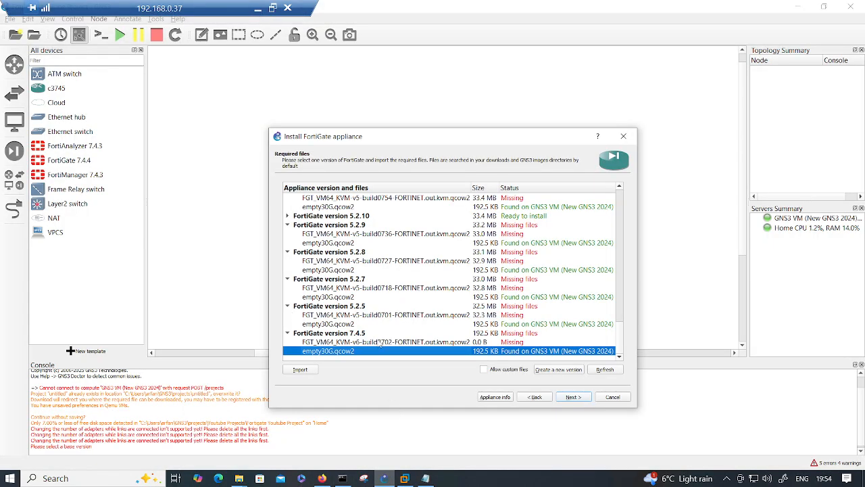
- Select the 7.4.5 disk image entry in GNS3 and open the Downloads folder in File Explorer
left_click(381, 343)
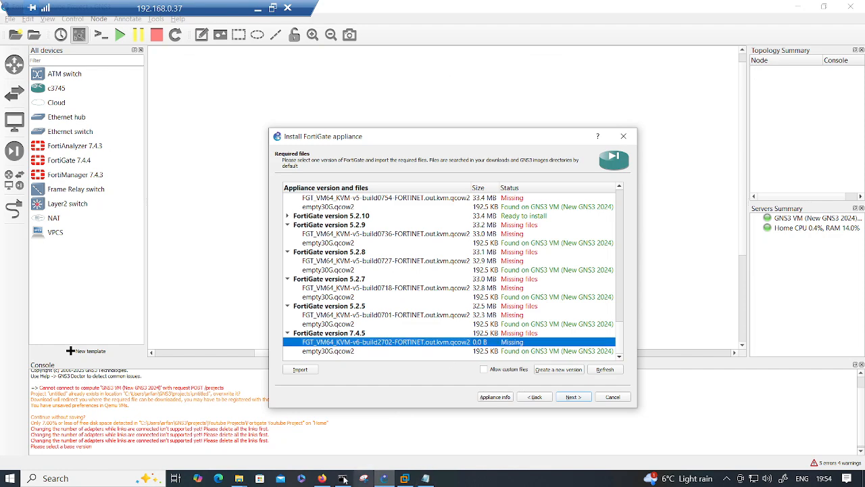
left_click(240, 478)
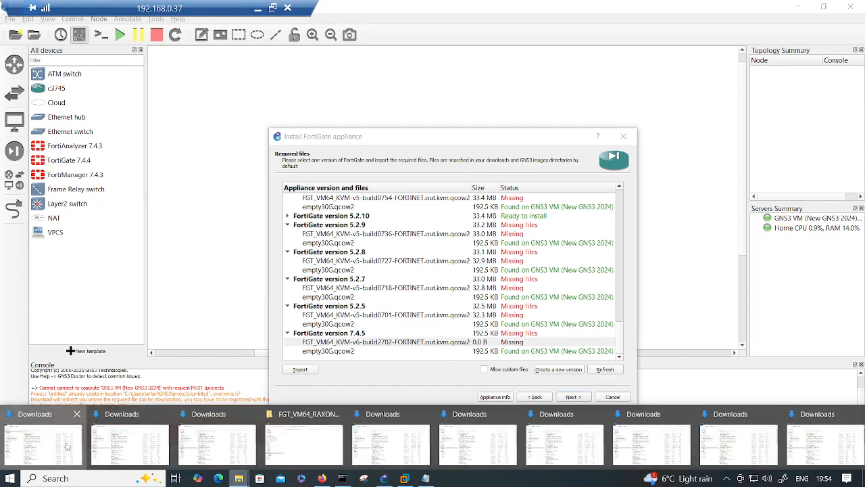
left_click(70, 446)
- Extract the FGT_VM64_KVM-v7.4.5.M-build2702 zip into its own folder in Downloads
left_click(302, 85)
right_click(301, 85)
left_click(335, 137)
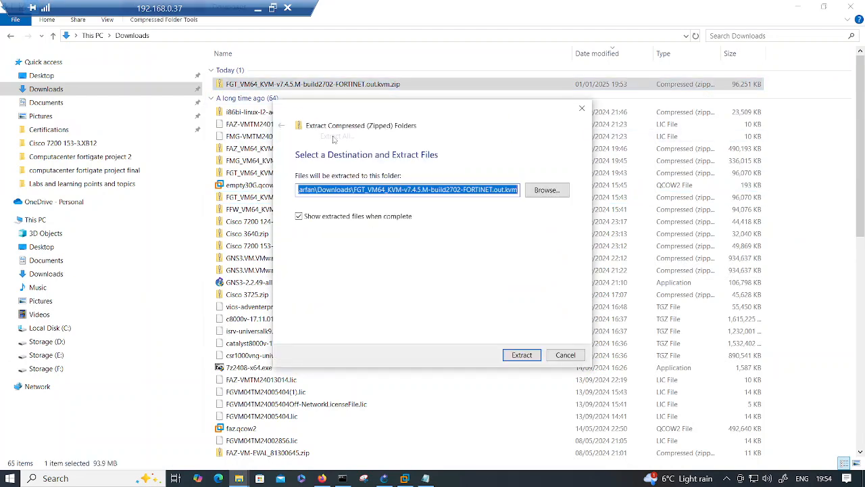
left_click(522, 355)
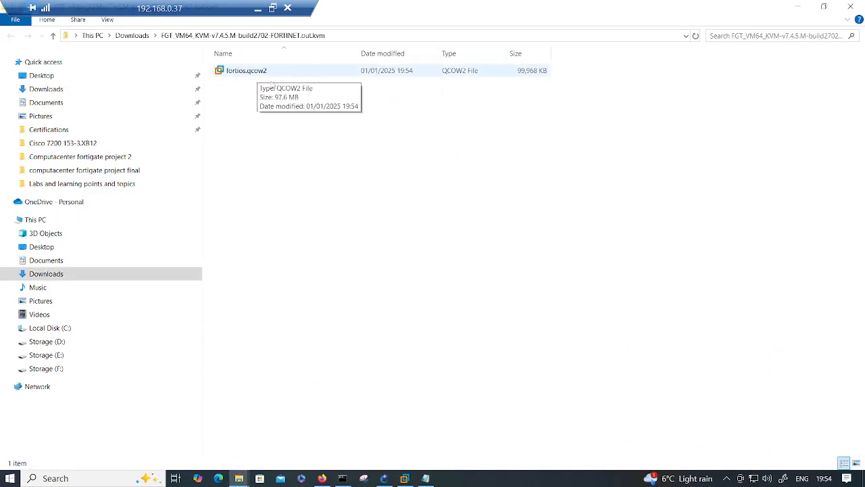
- Import fortios.qcow2 from the extracted FGT_VM64_KVM-v7.4.5 folder for FortiGate version 7.4.5
left_click(404, 478)
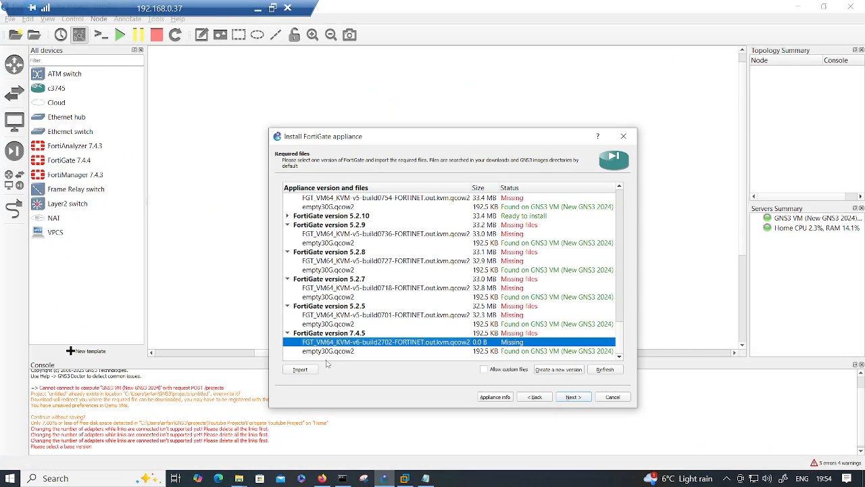
left_click(307, 369)
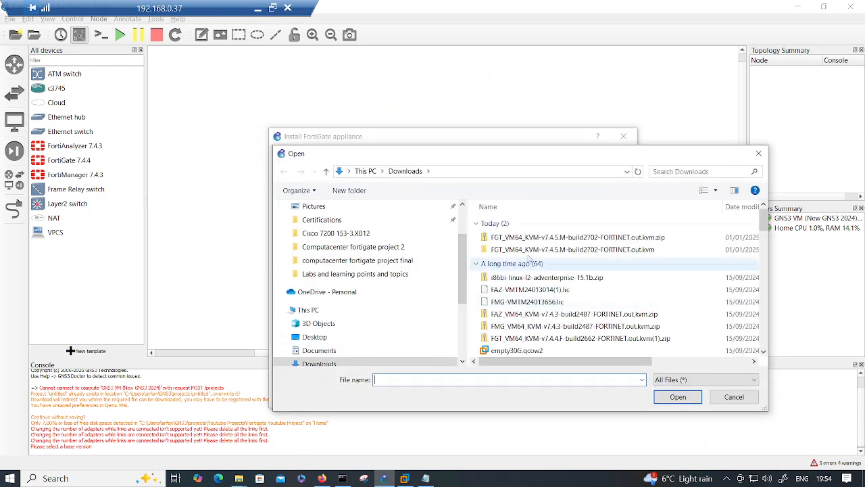
double_click(529, 251)
double_click(511, 229)
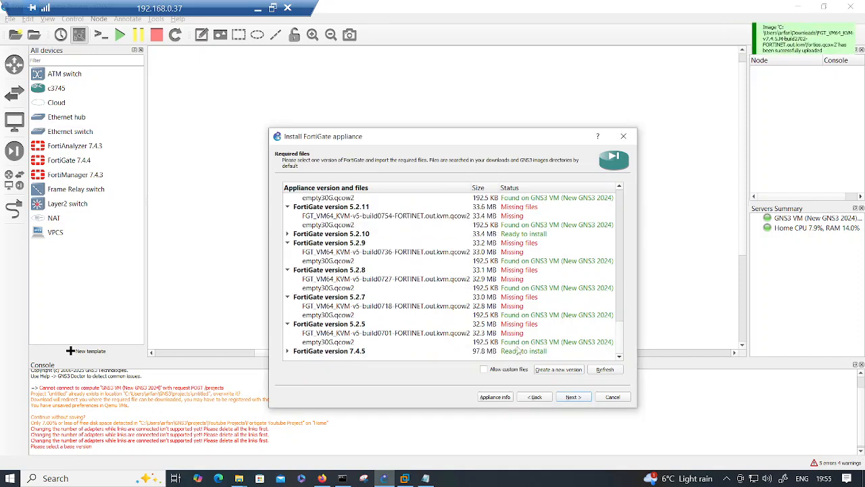
- Install FortiGate version 7.4.5 and acknowledge the new 'FortiGate 7.4.5' template
left_click(518, 344)
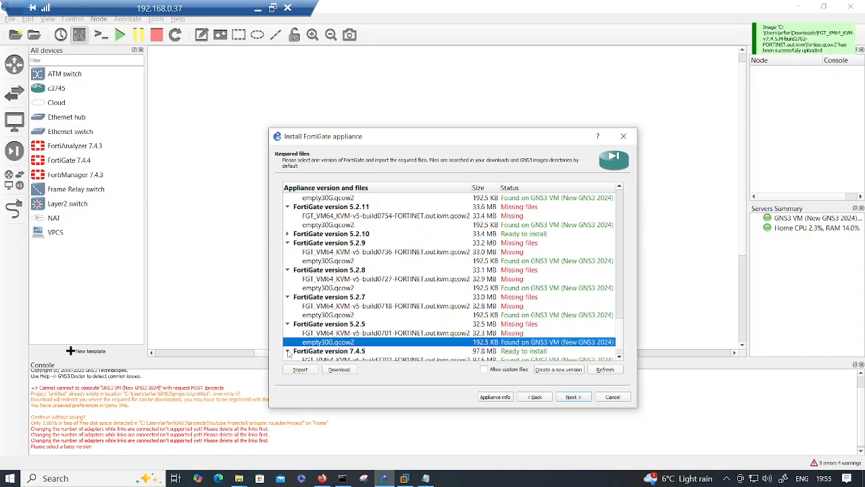
left_click(519, 342)
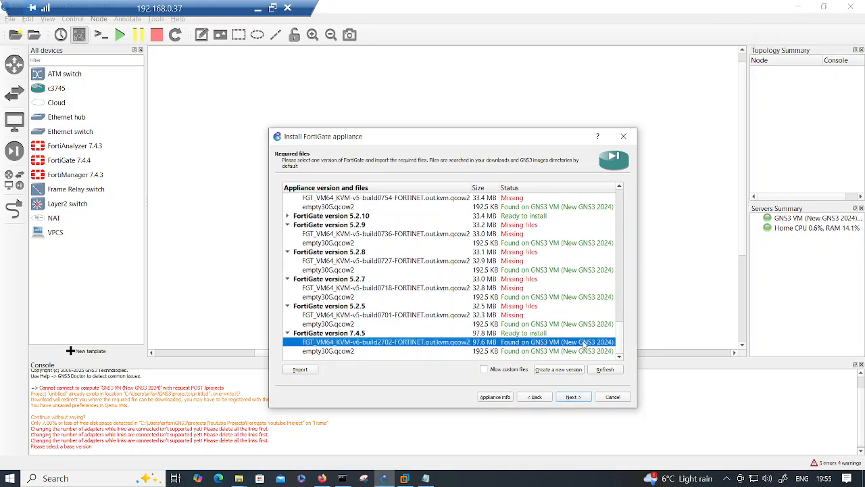
left_click(570, 400)
left_click(482, 289)
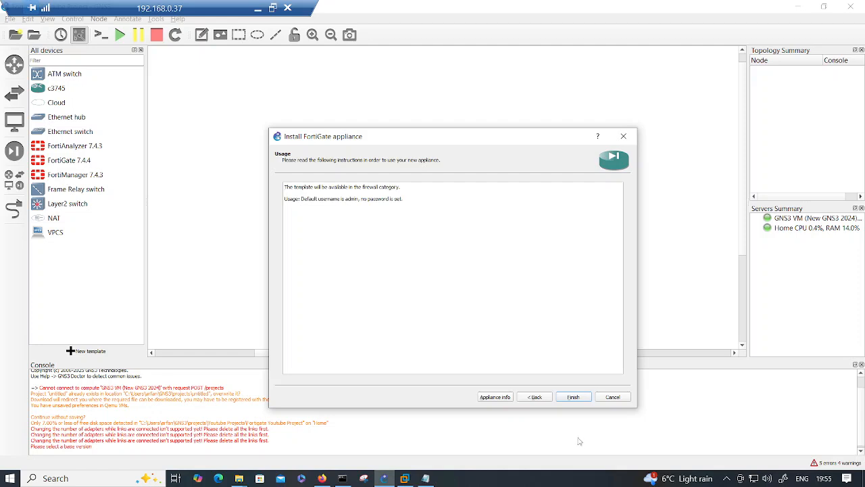
left_click(573, 399)
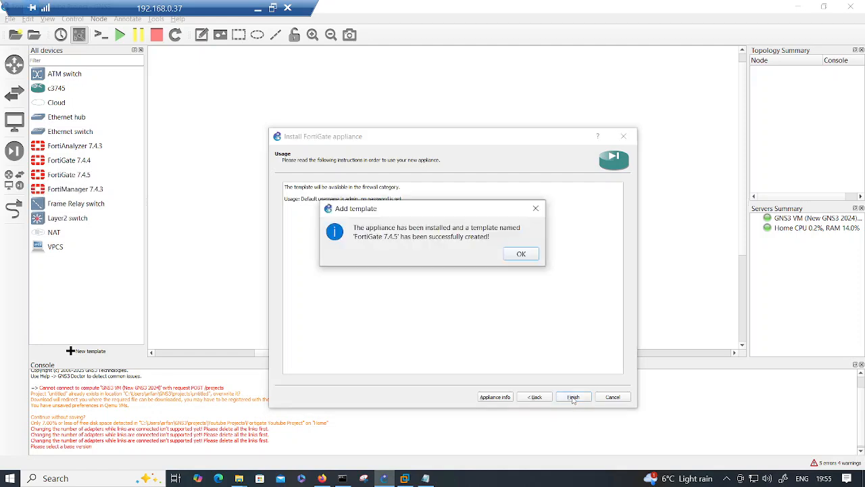
left_click(522, 254)
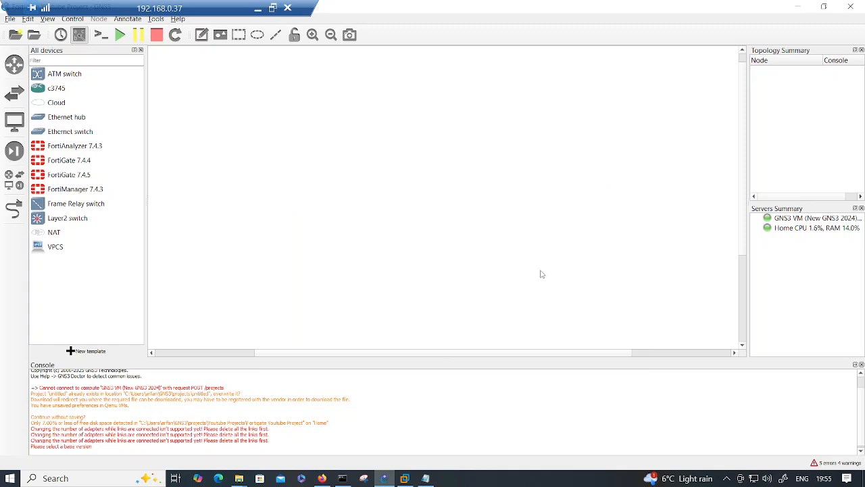
- Place a FortiGate 7.4.5 node on the canvas, start it, and open its Solar-PuTTY console
left_click_drag(74, 181, 398, 186)
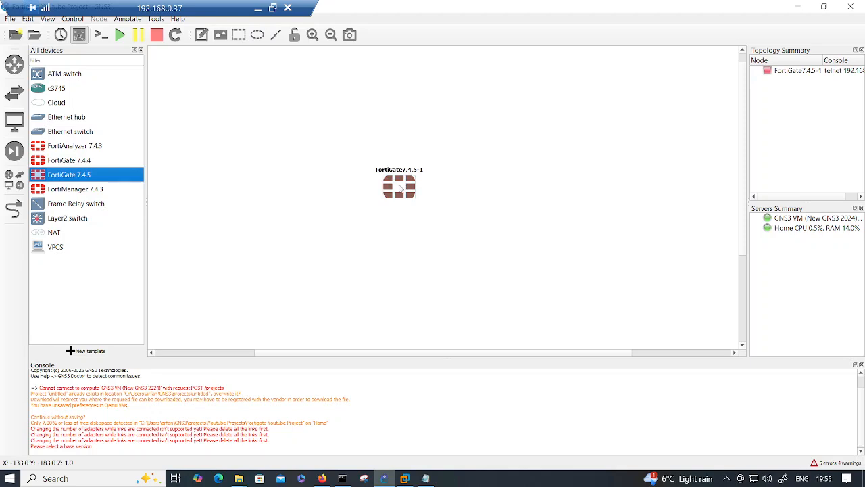
right_click(399, 185)
left_click(420, 216)
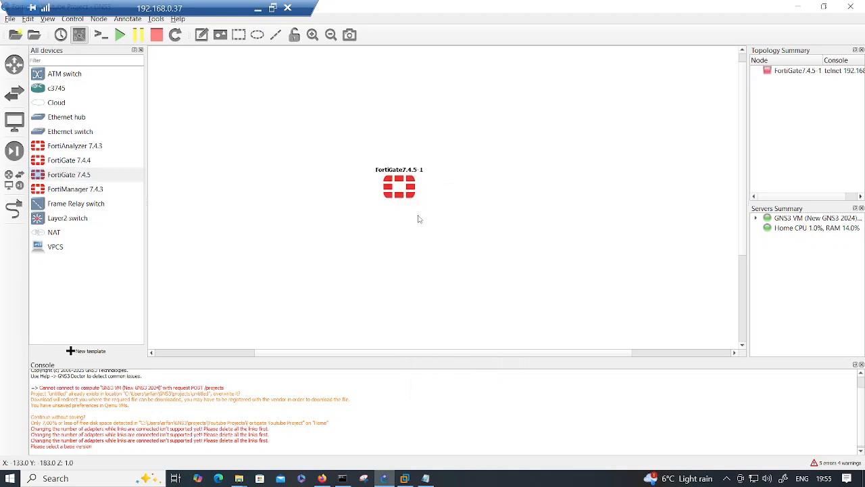
right_click(406, 189)
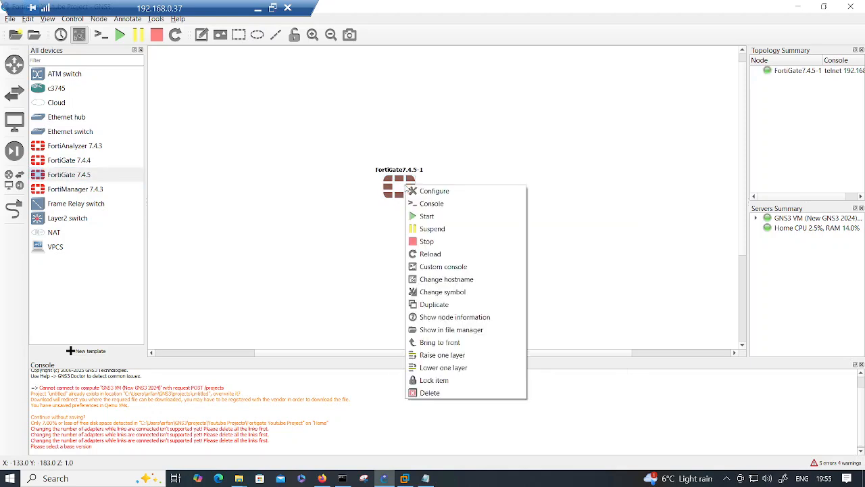
left_click(436, 204)
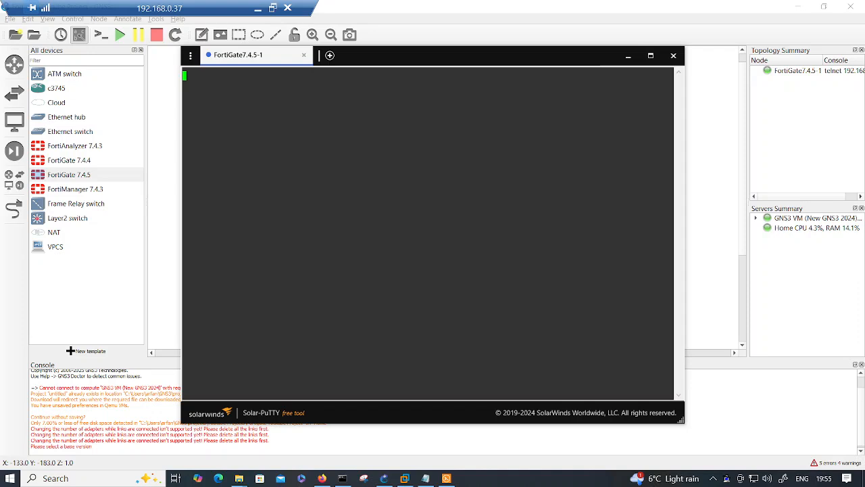
left_click_drag(416, 61, 414, 58)
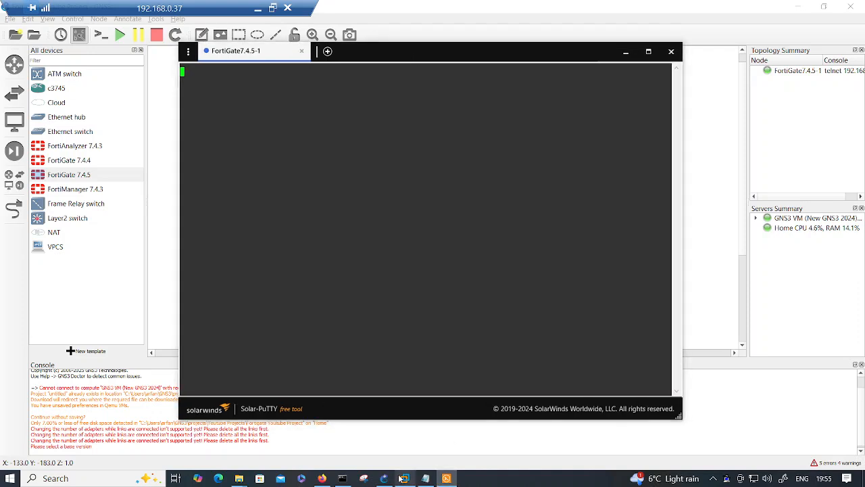
- Go to the FortiCloud firmware images tab and clear the FGT_VM64 search box
left_click(322, 478)
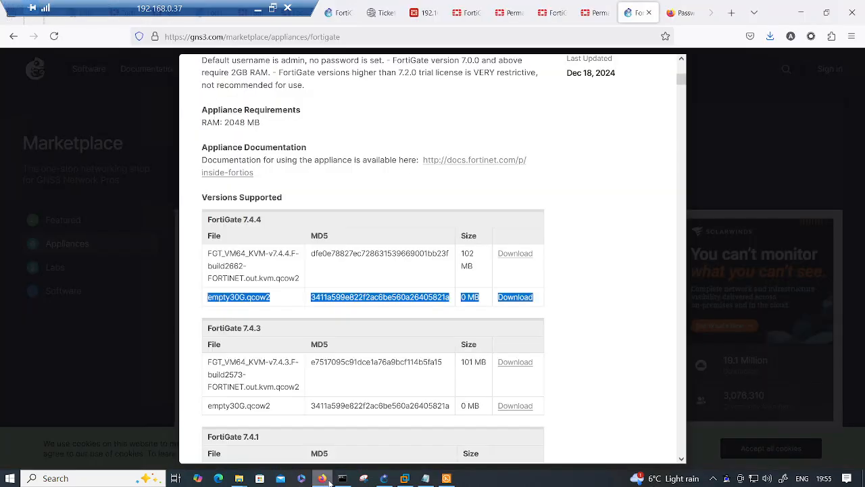
scroll(417, 243, "up", 5)
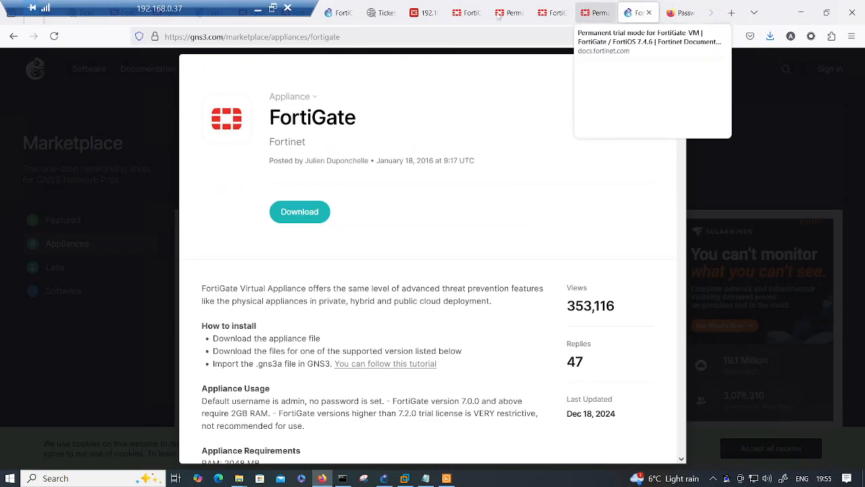
left_click(374, 13)
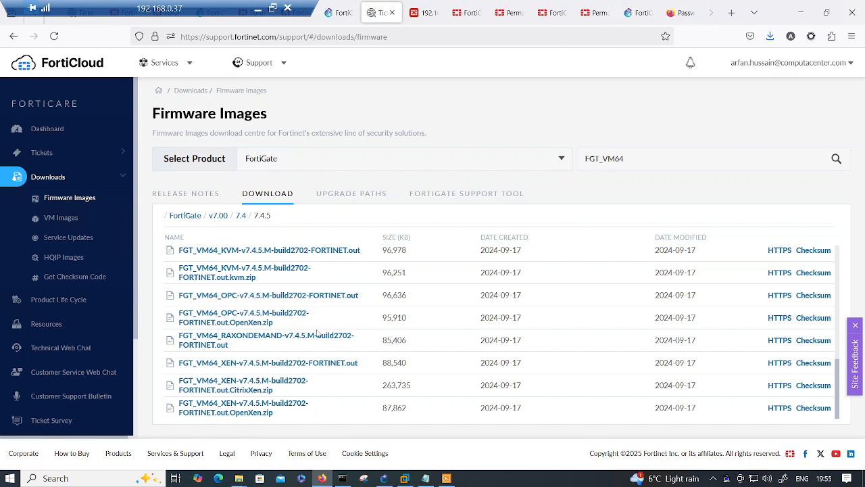
double_click(587, 159)
key("Tab")
key("ctrl+a")
key("ctrl+c")
key("BackSpace")
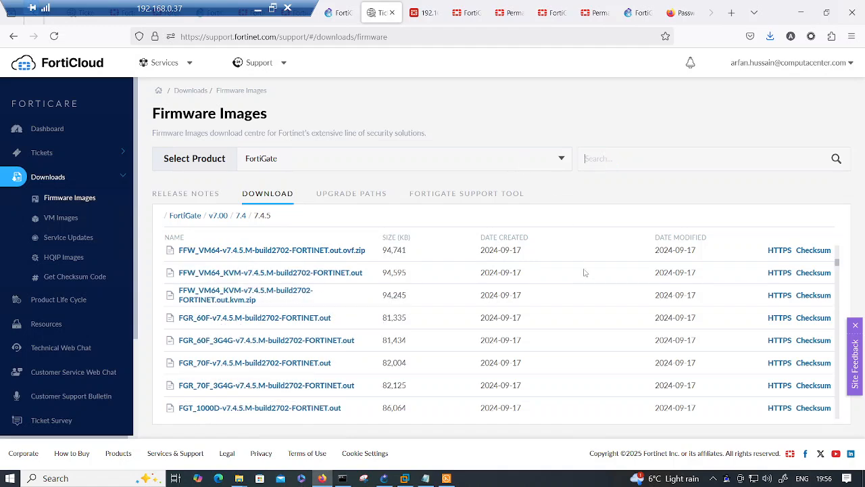
- Re-enter FGT_VM64 as the filter and scroll through the 7.4.5 build2702 KVM files
left_click_drag(837, 262, 864, 450)
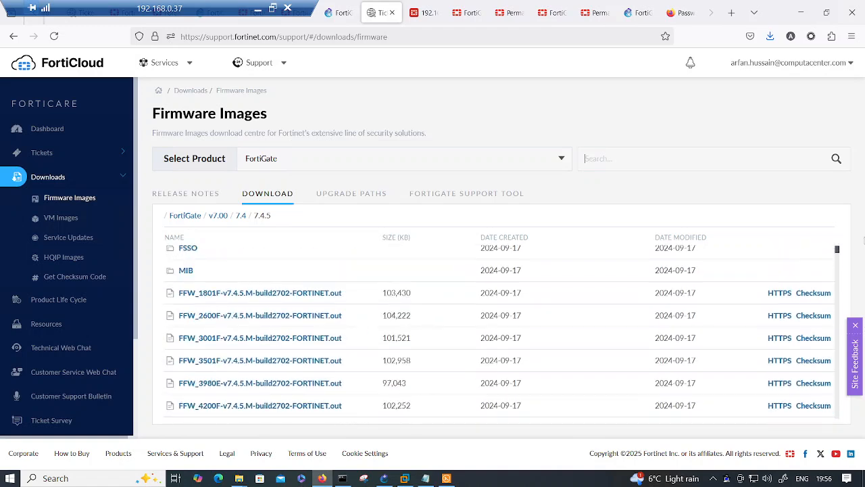
key("ctrl+v")
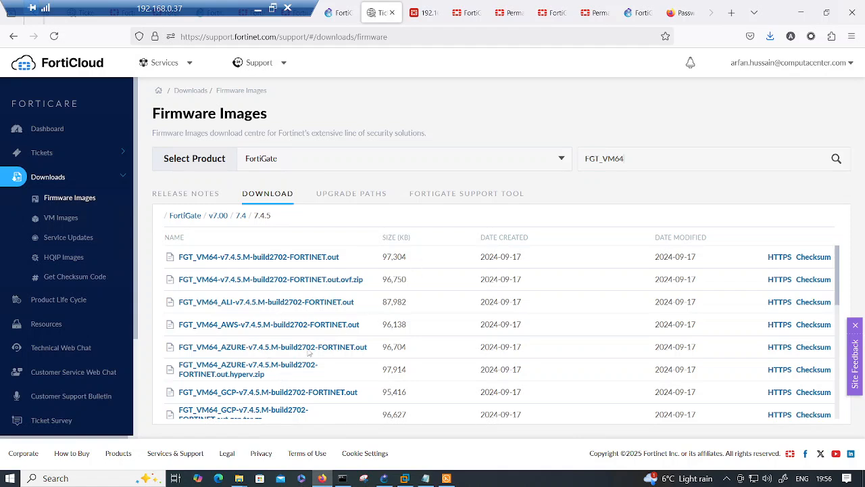
scroll(308, 351, "down", 3)
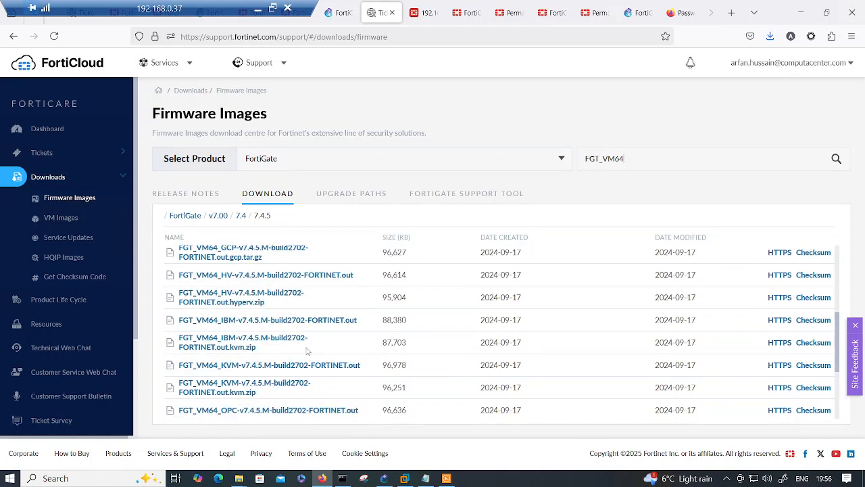
scroll(307, 351, "up", 2)
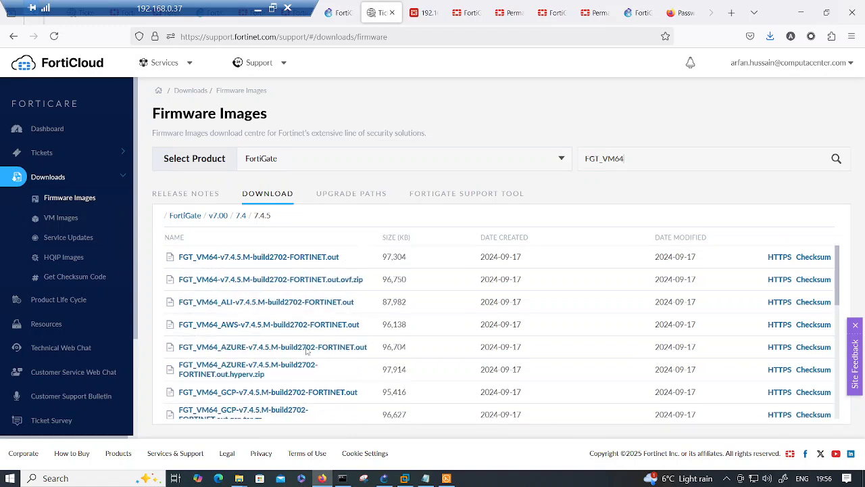
scroll(307, 350, "down", 4)
scroll(306, 350, "down", 1)
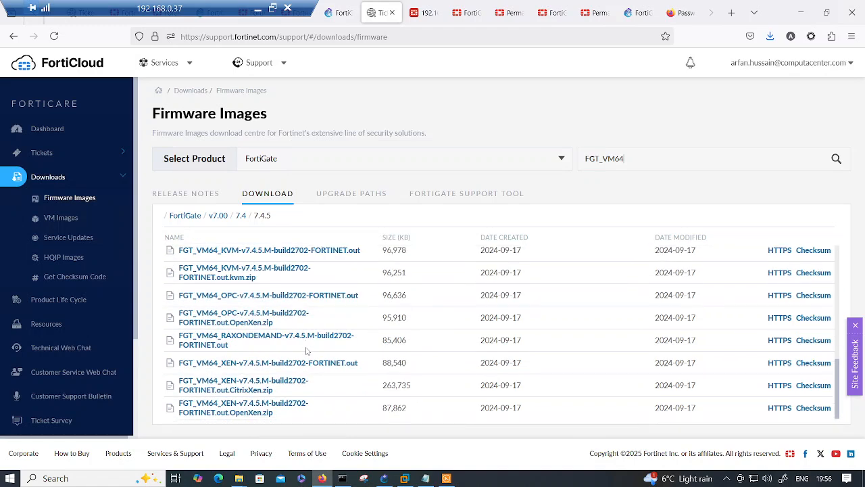
scroll(307, 350, "up", 2)
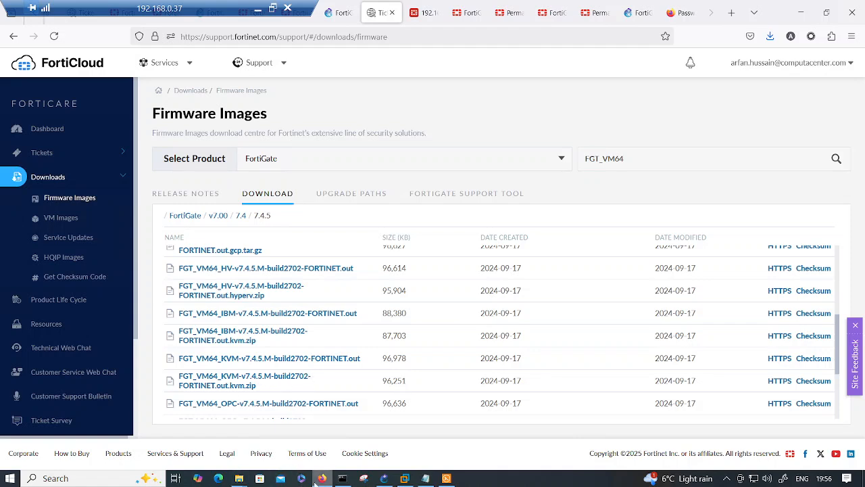
- Bring the FortiGate console forward and wait while the VM formats its disk and reboots
left_click(385, 478)
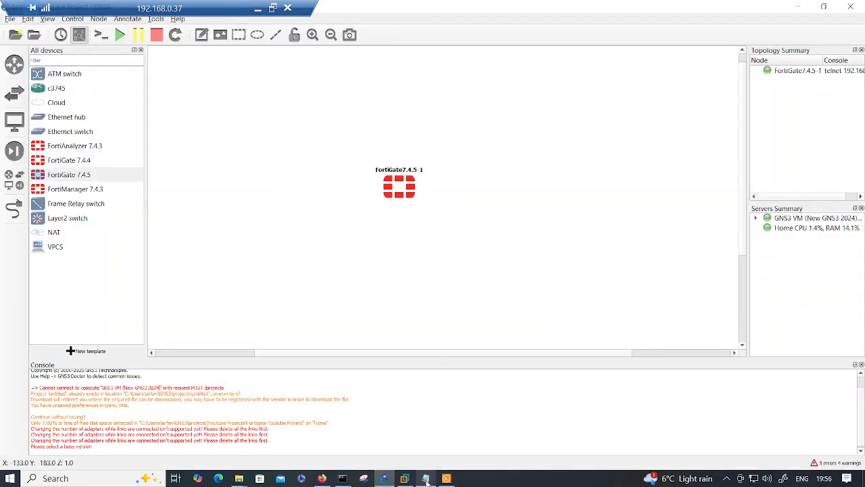
left_click(446, 478)
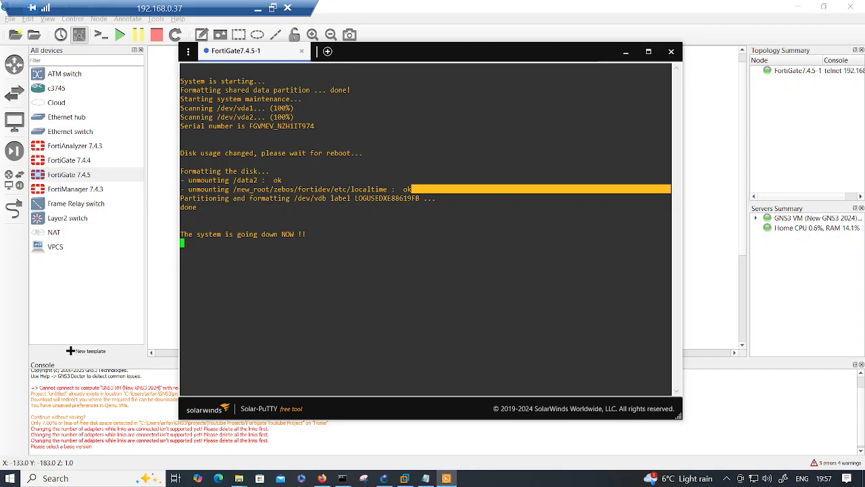
left_click_drag(475, 59, 479, 50)
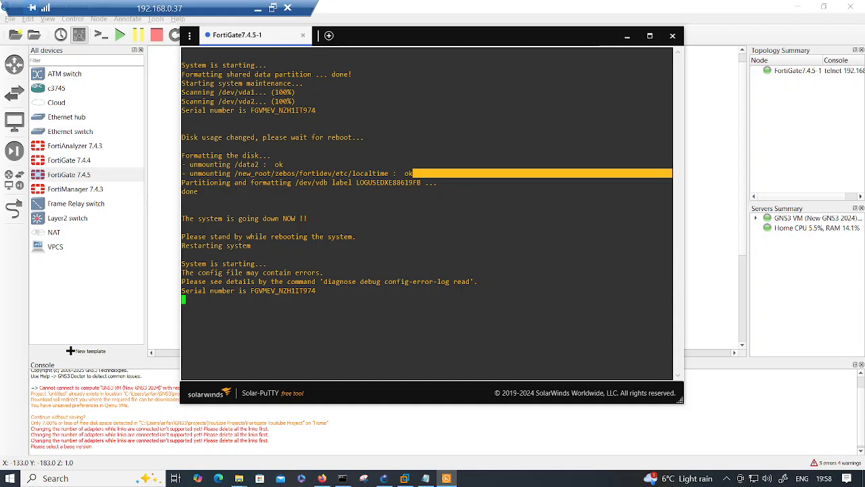
- Log in as admin with a blank password, then enter and confirm a new admin password at the console
type("admin")
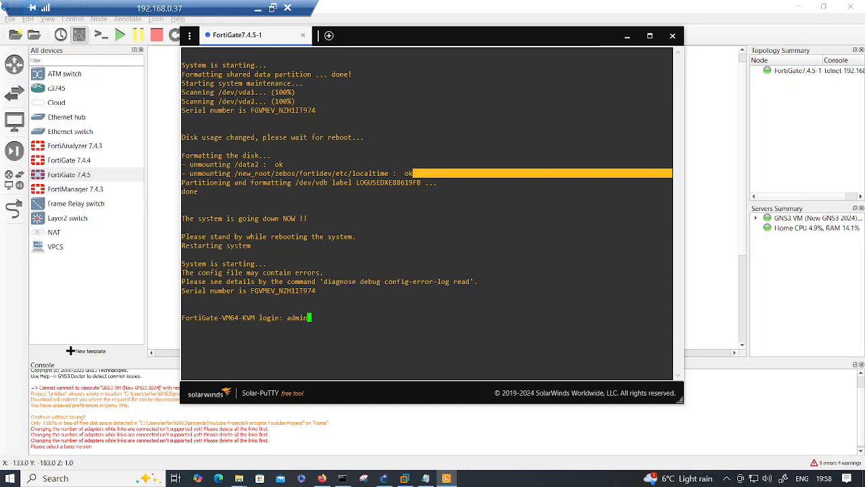
key("Return")
key("Return")
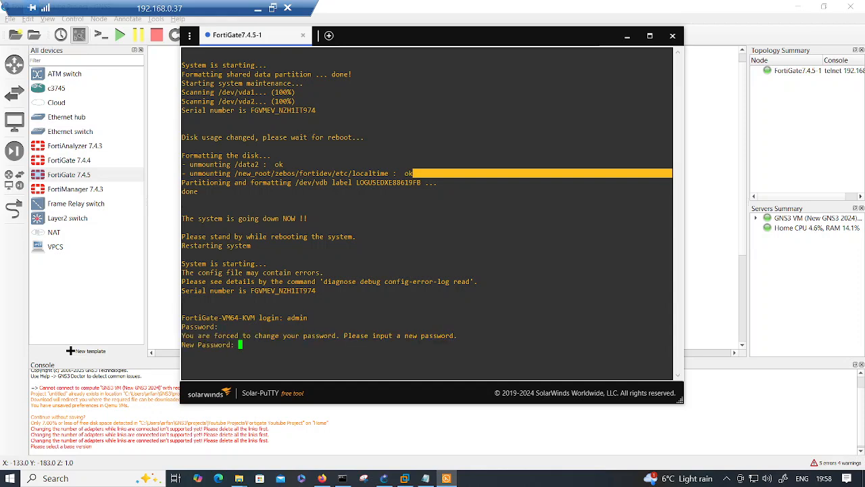
key("Return")
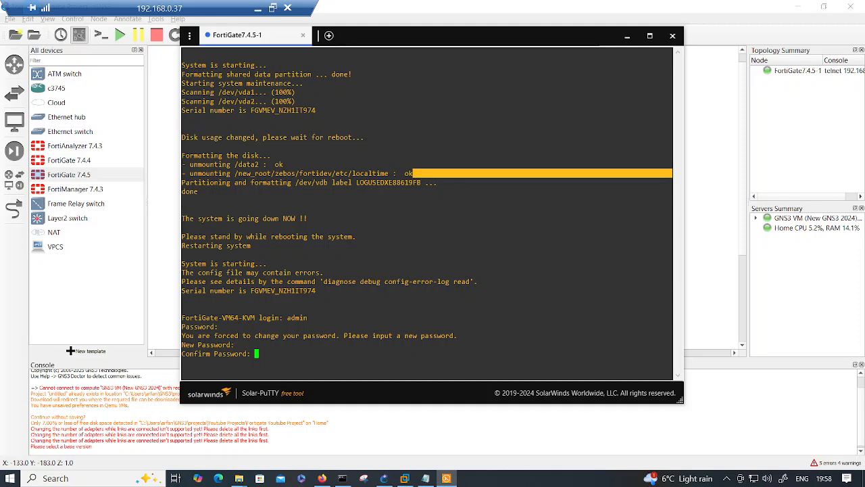
key("Return")
key("Return")
key("Return")
key("Return")
key("Return")
key("Return")
key("Return")
key("Return")
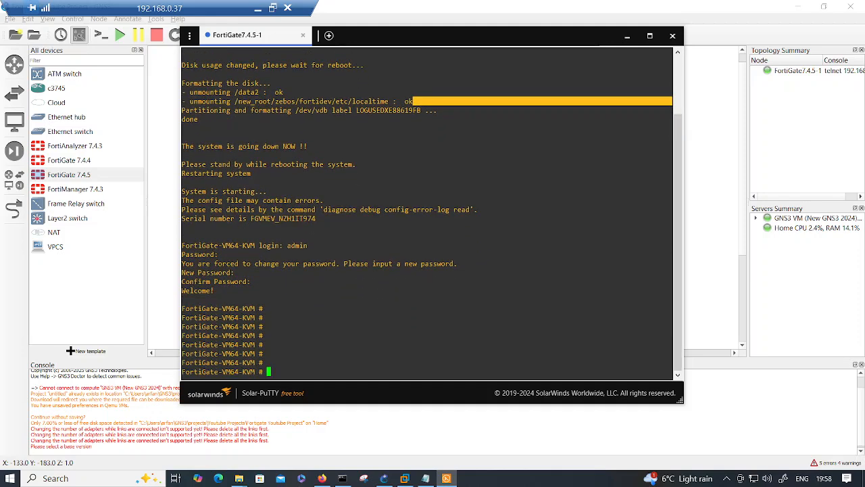